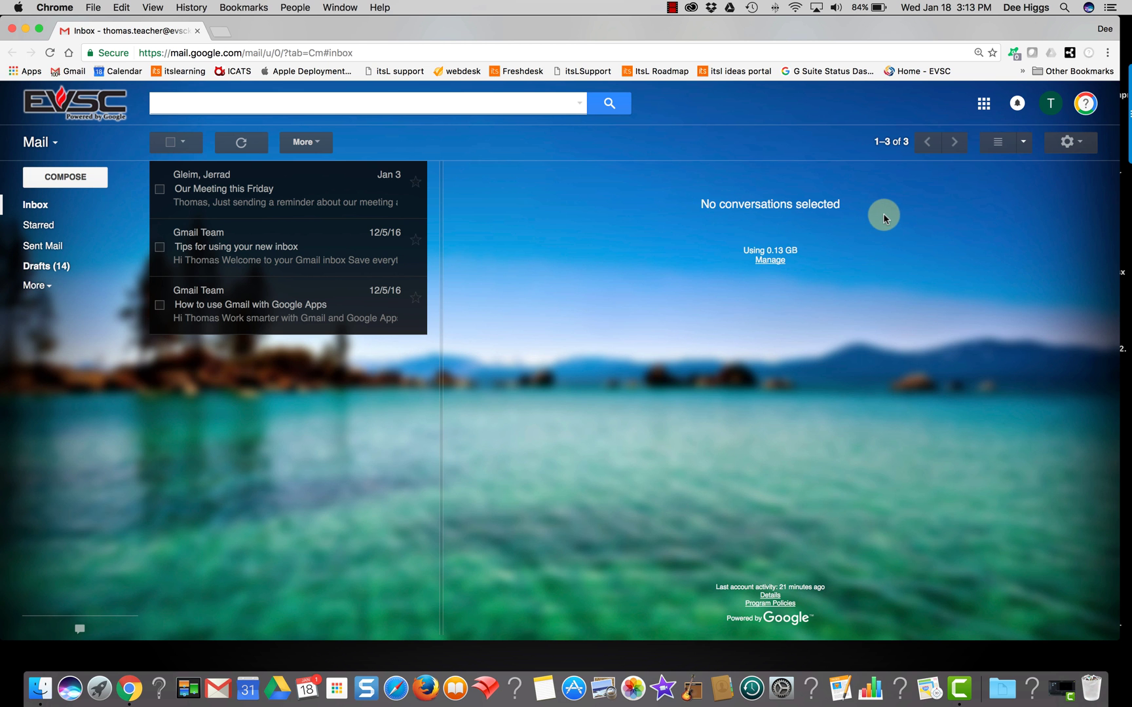
# Open the Google apps launcher from the Gmail inbox
pyautogui.click(984, 103)
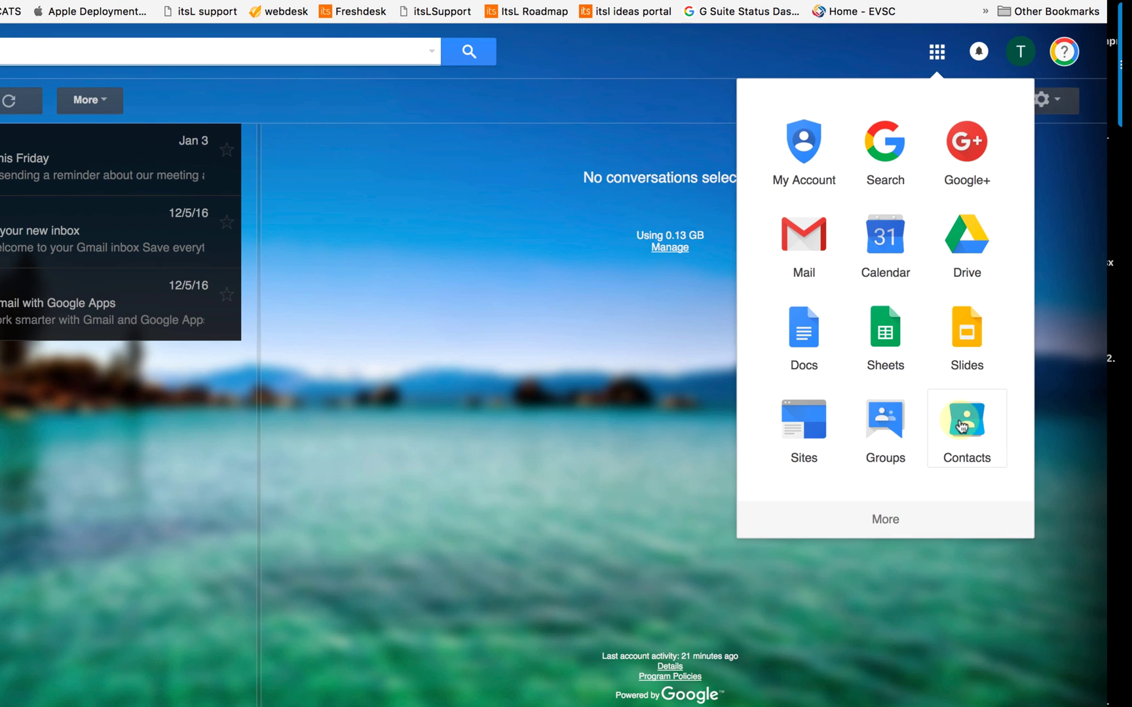
# In Google Contacts, create a new group named '2017 PTA volunteers'
pyautogui.click(962, 427)
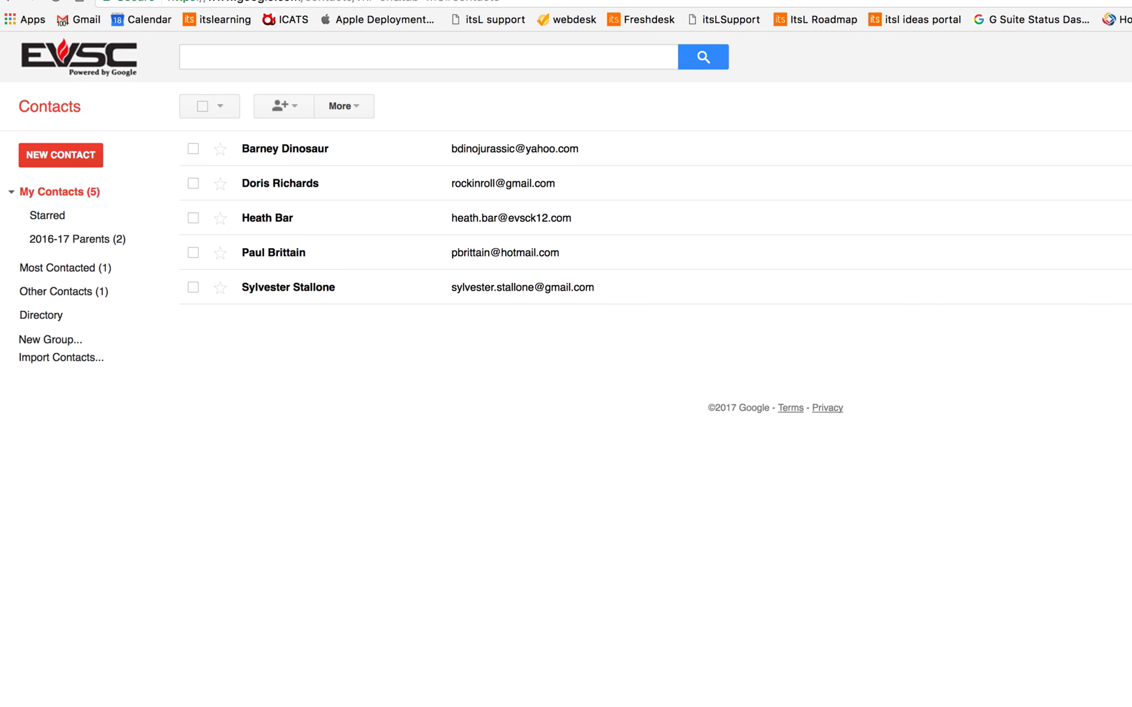
pyautogui.click(49, 339)
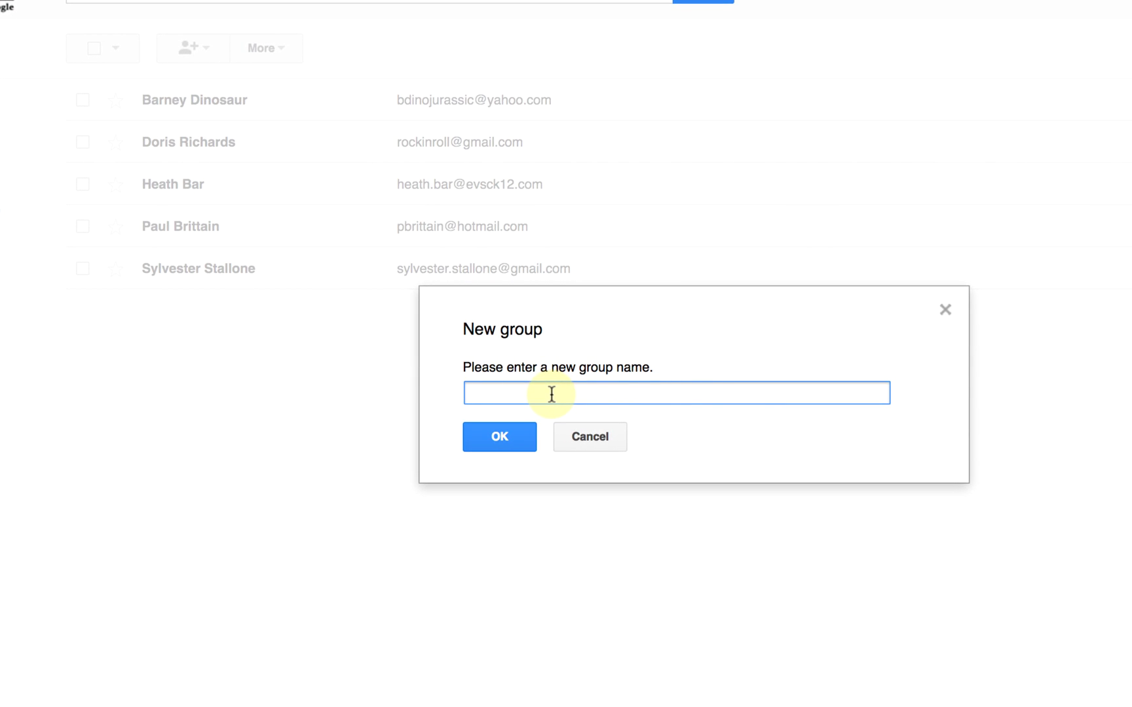
pyautogui.write('2017 PTA volunteers')
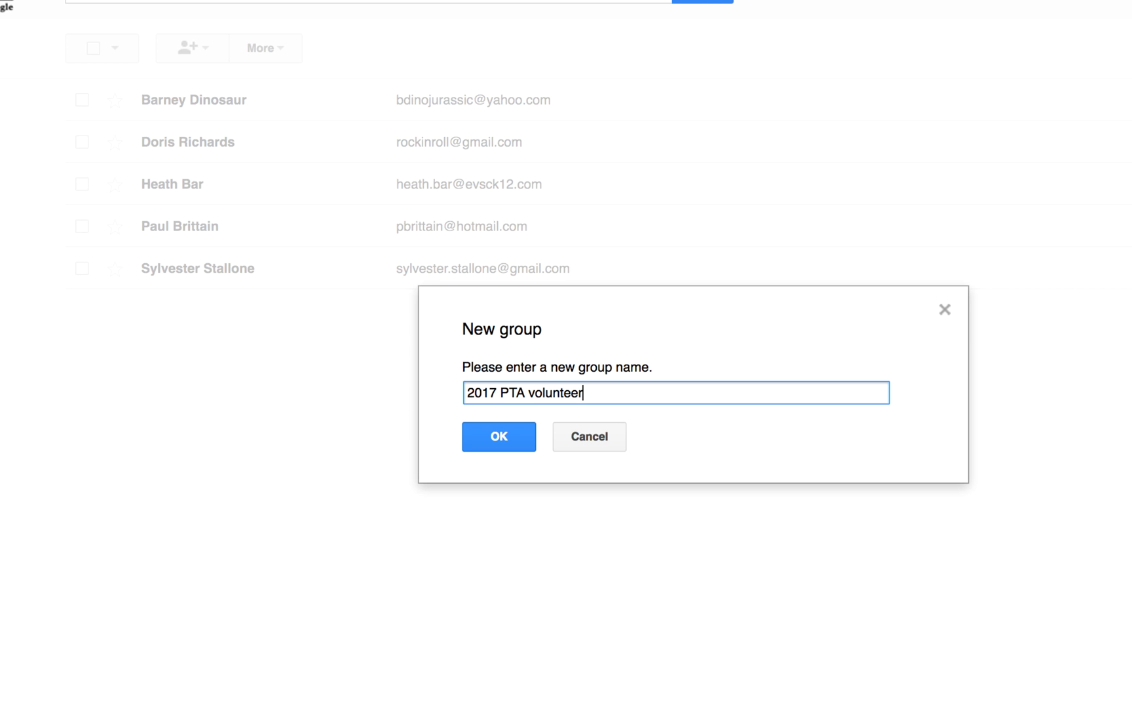
pyautogui.click(508, 439)
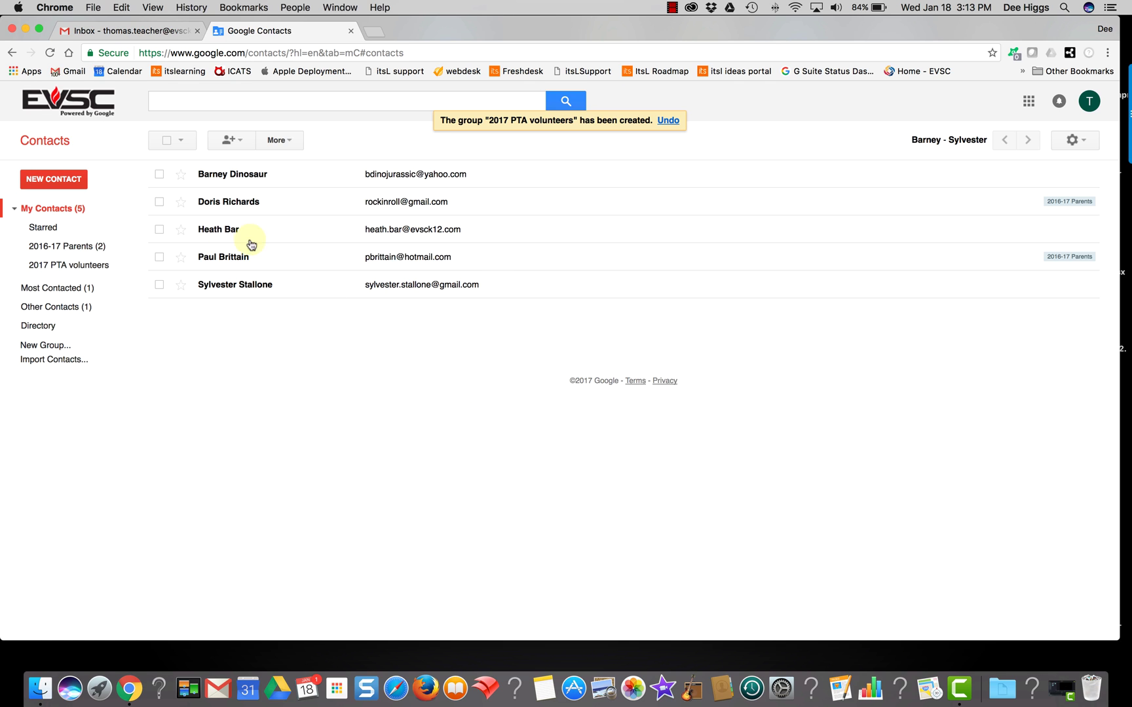
# Add three selected contacts to My Contacts and the 2017 PTA volunteers group
pyautogui.click(160, 175)
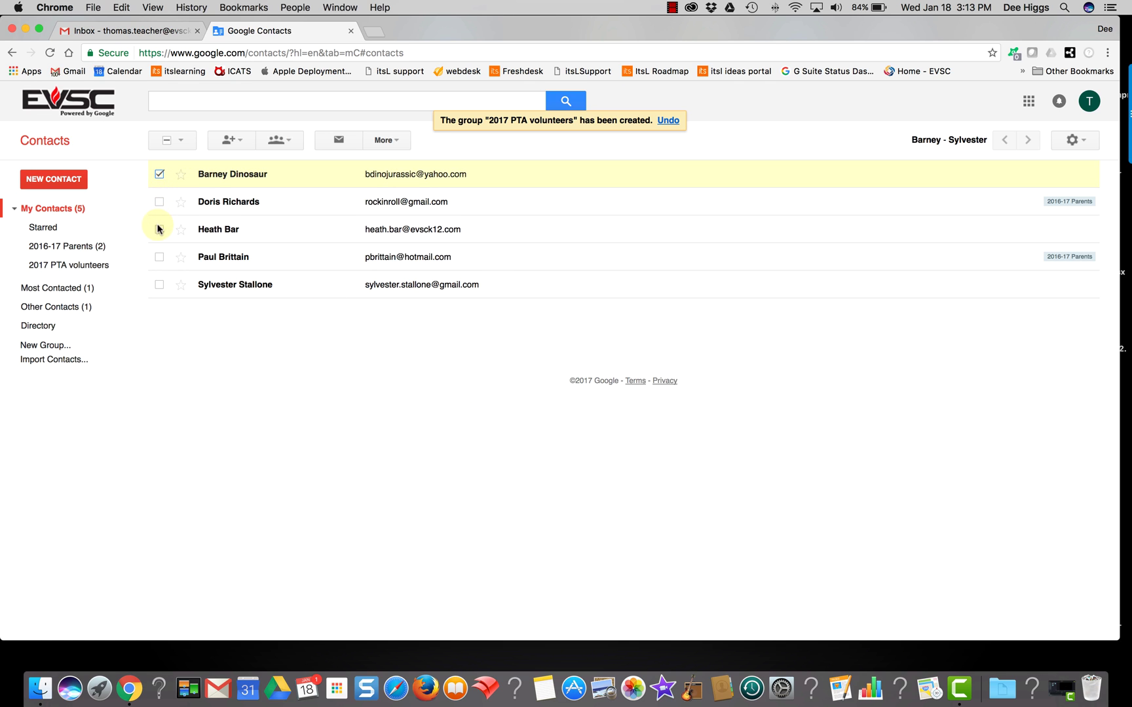
pyautogui.click(159, 286)
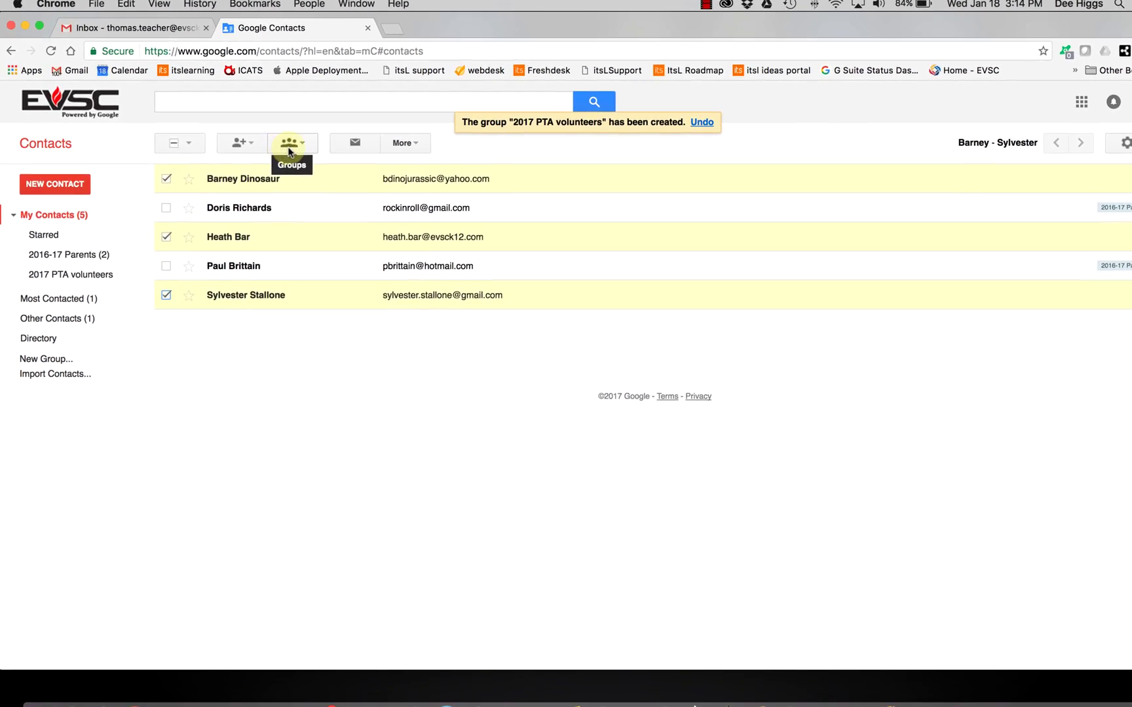
pyautogui.click(289, 145)
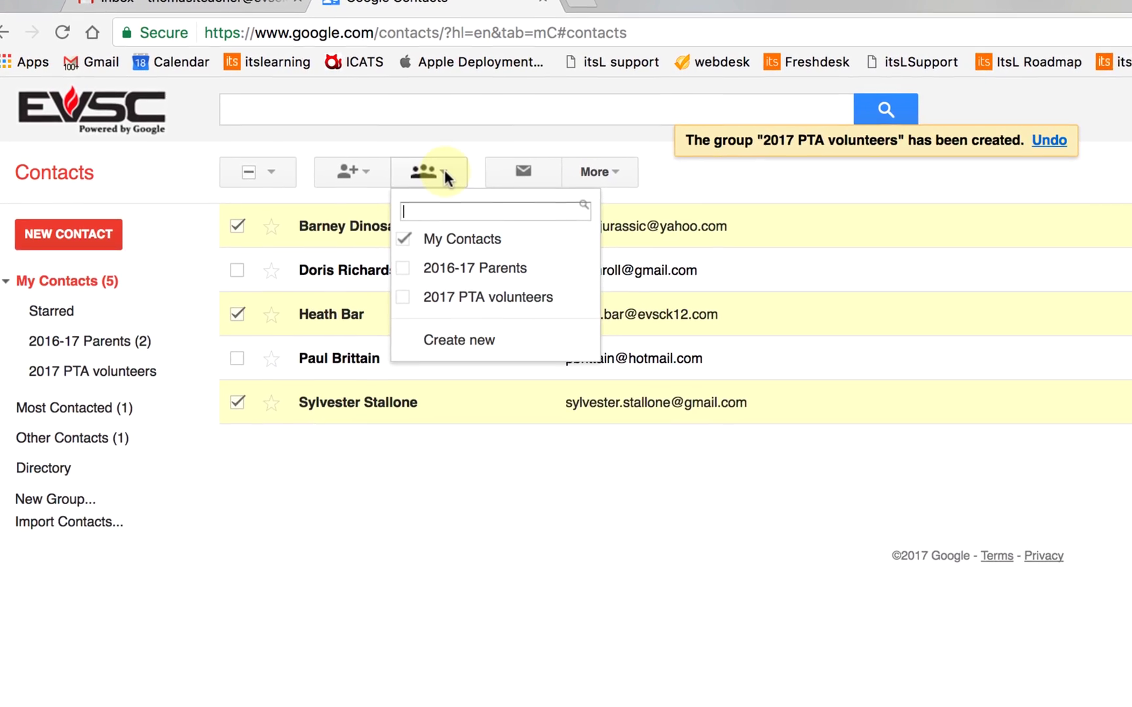
pyautogui.click(440, 248)
pyautogui.click(450, 256)
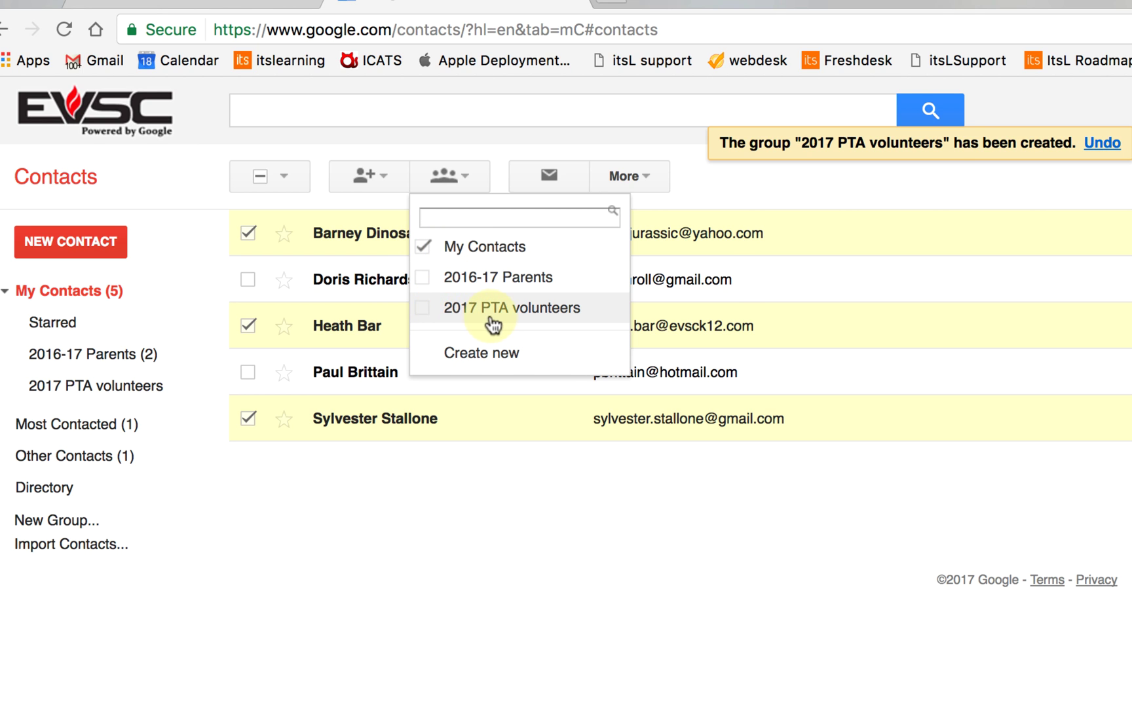
pyautogui.click(427, 313)
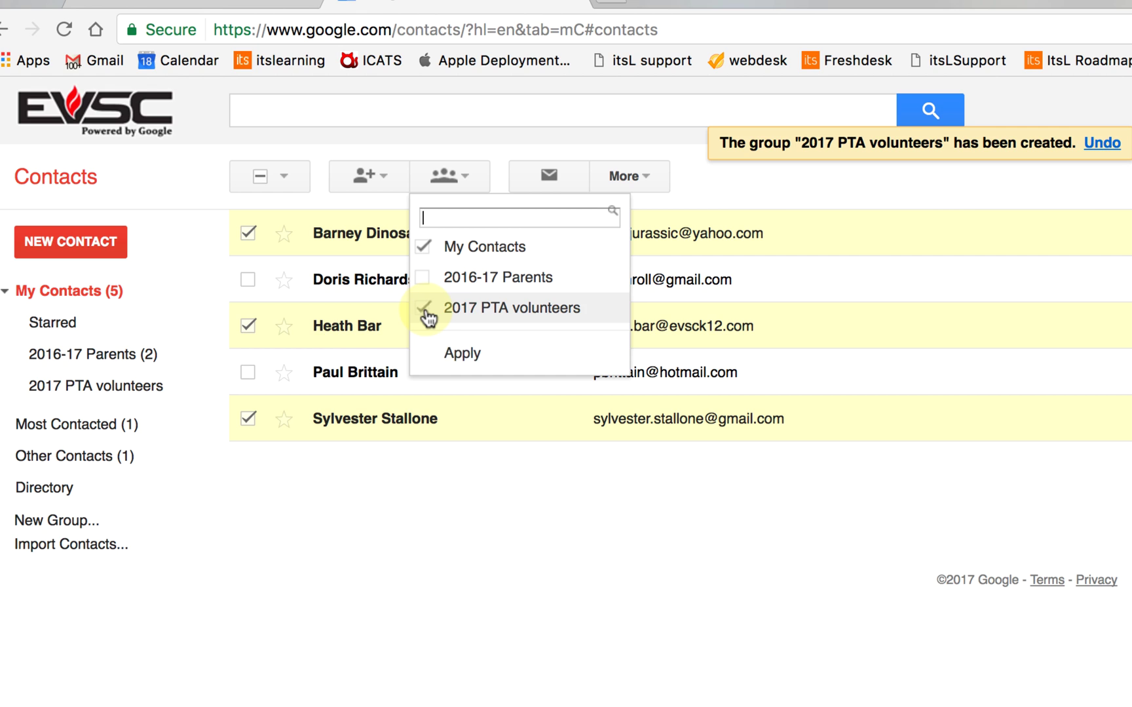
pyautogui.click(467, 359)
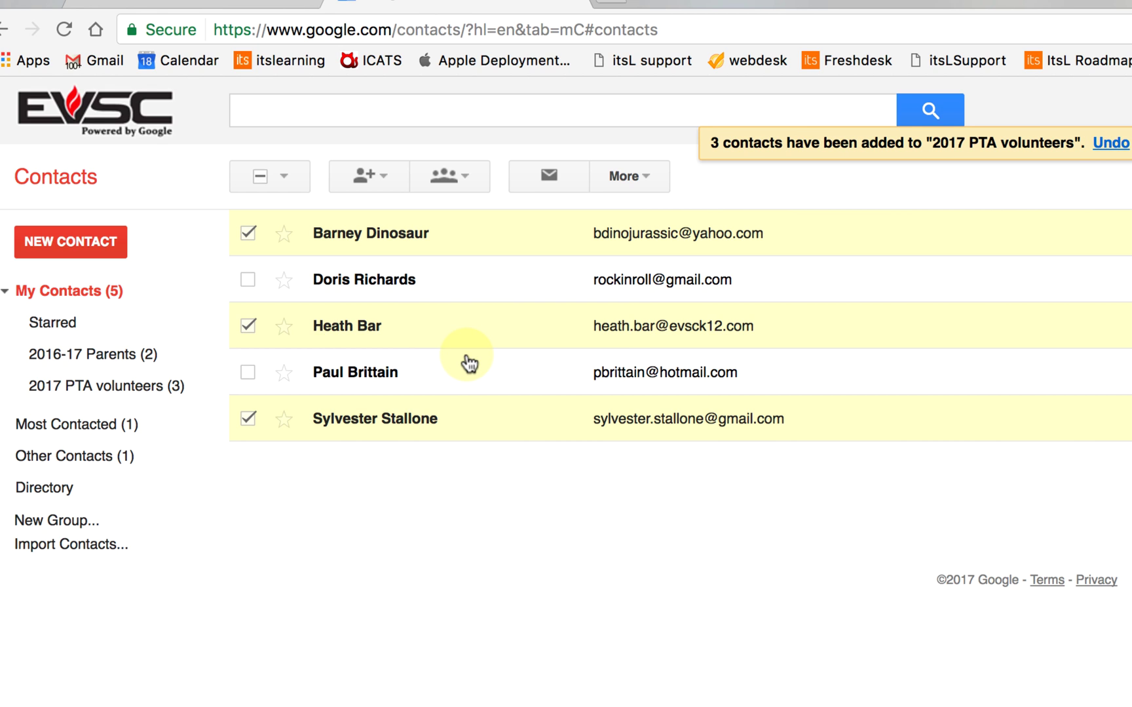
pyautogui.click(120, 390)
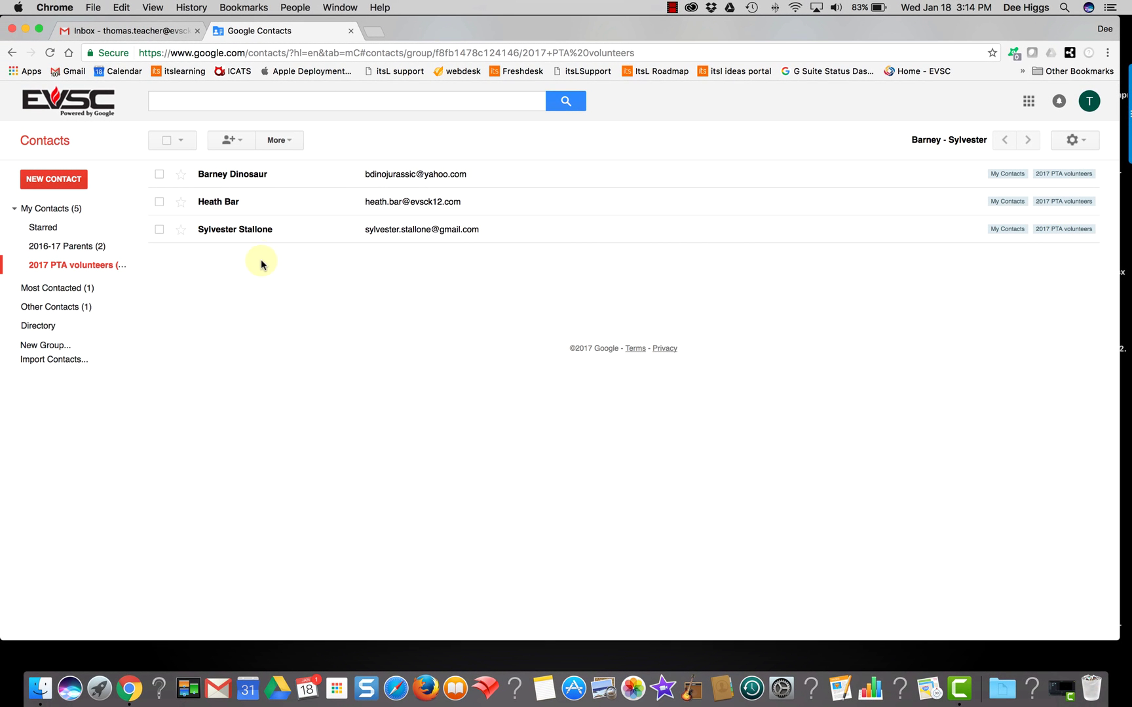
pyautogui.click(50, 208)
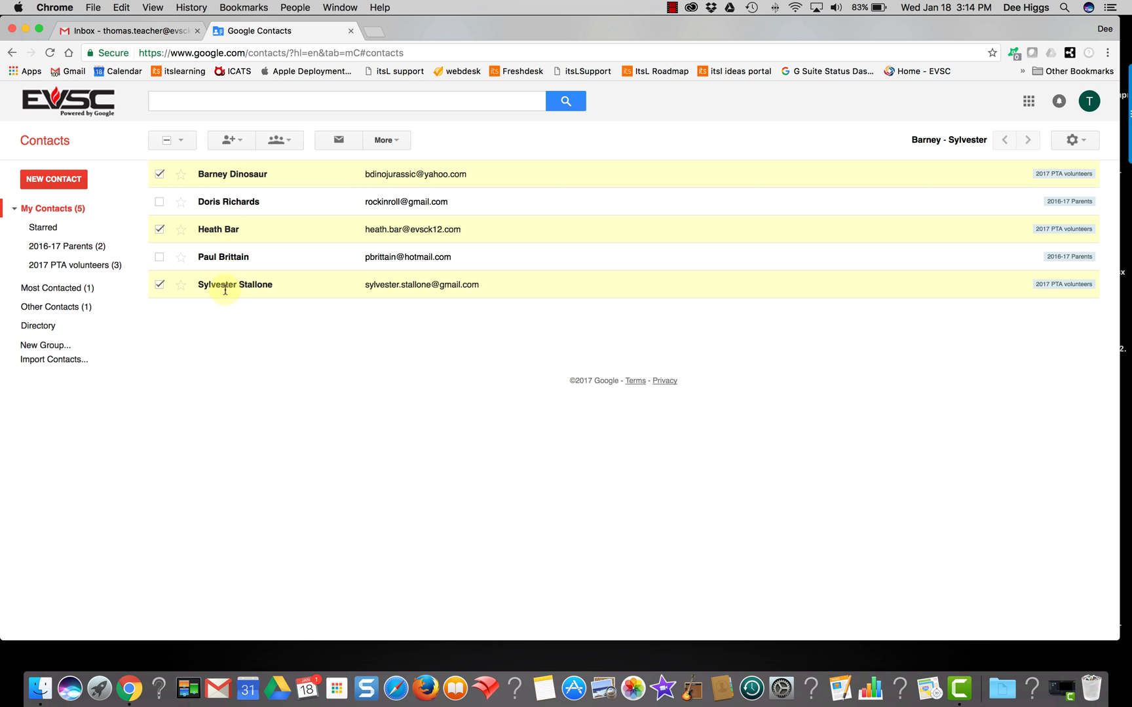
pyautogui.click(247, 100)
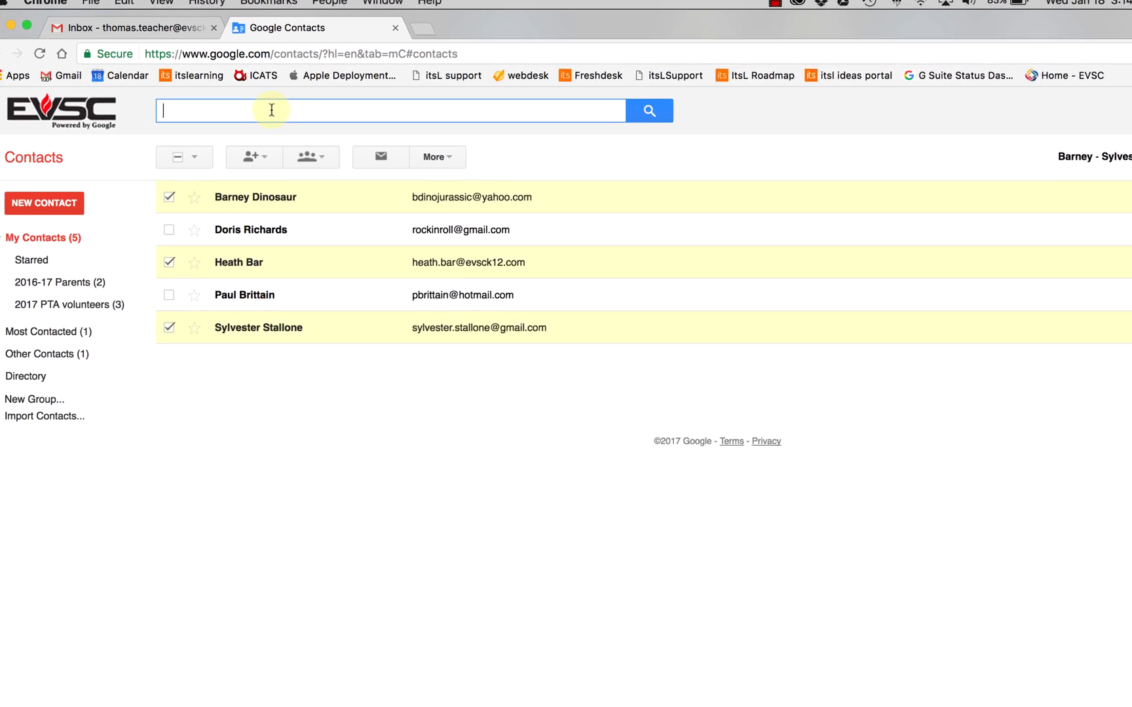
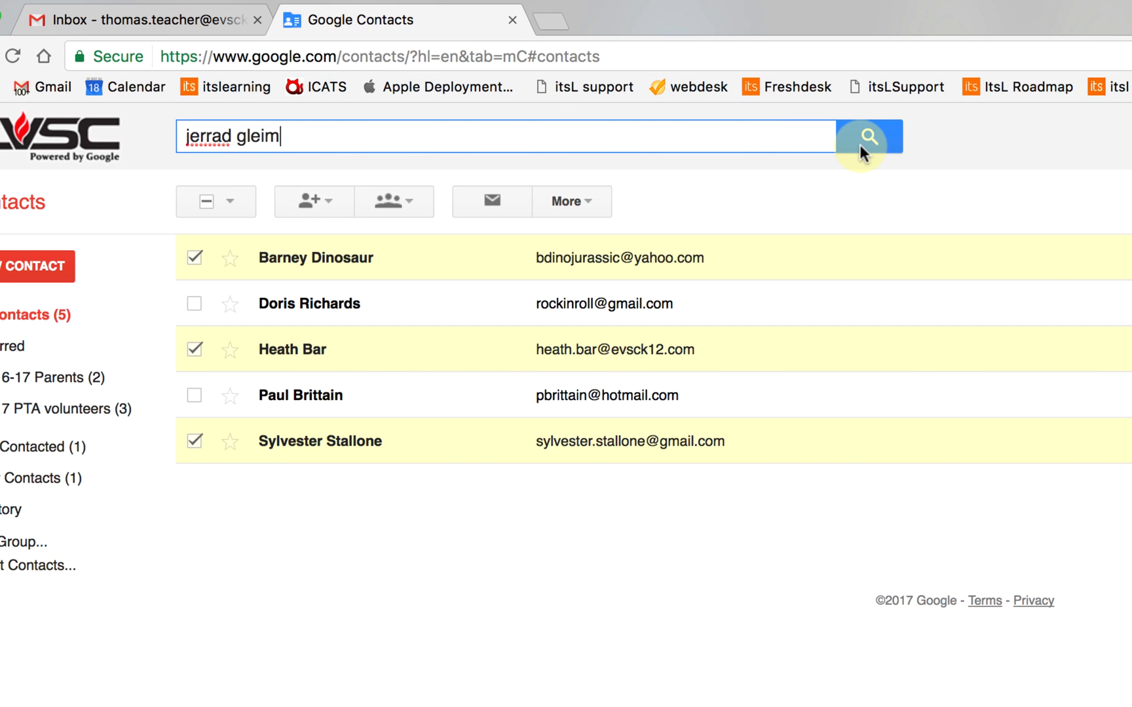
# Find the colleague in the directory and add him to My Contacts and 2017 PTA volunteers
pyautogui.click(859, 144)
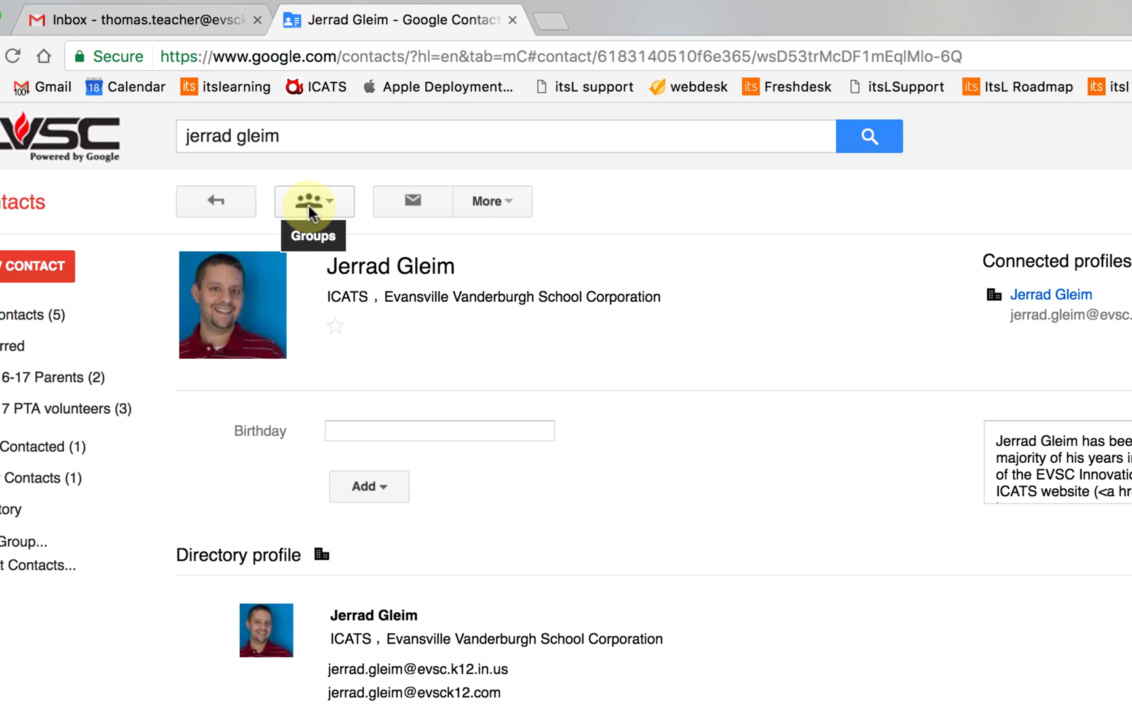
pyautogui.click(334, 207)
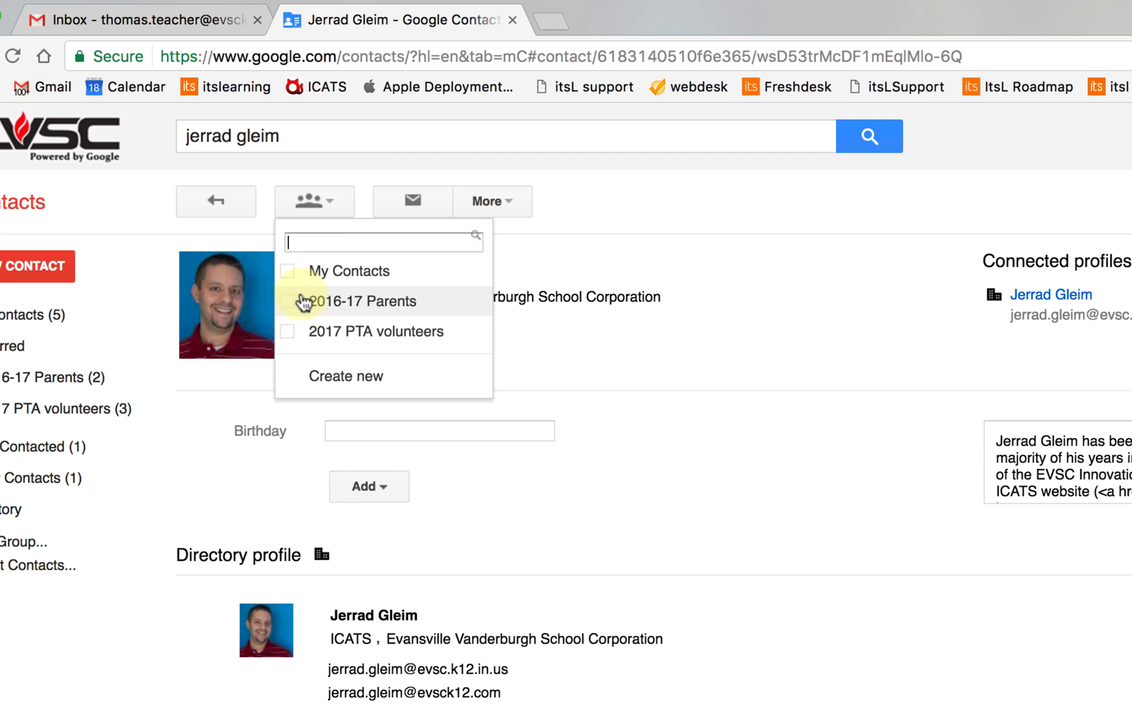
pyautogui.click(290, 274)
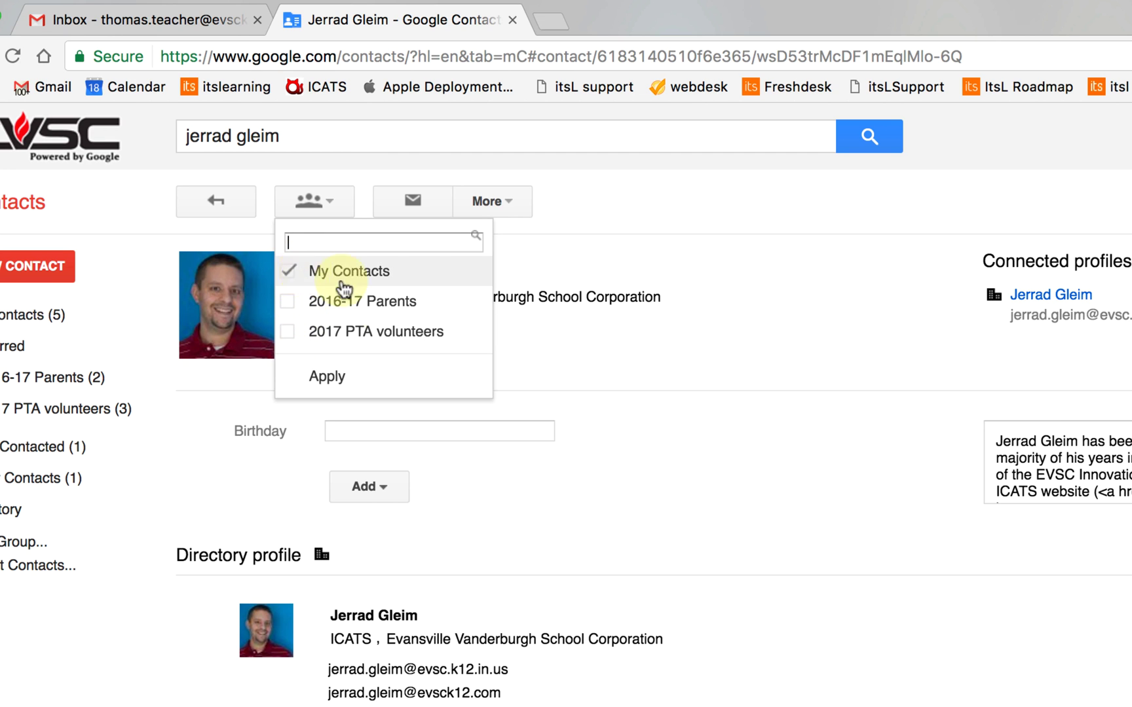
pyautogui.click(288, 332)
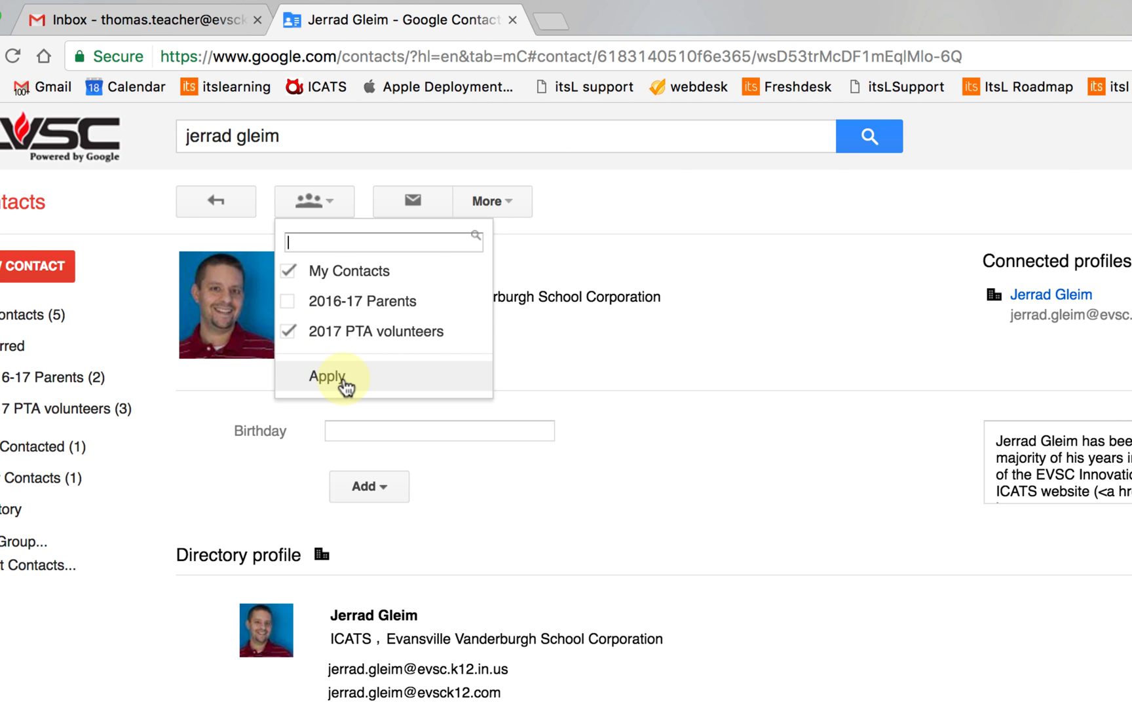
pyautogui.click(345, 382)
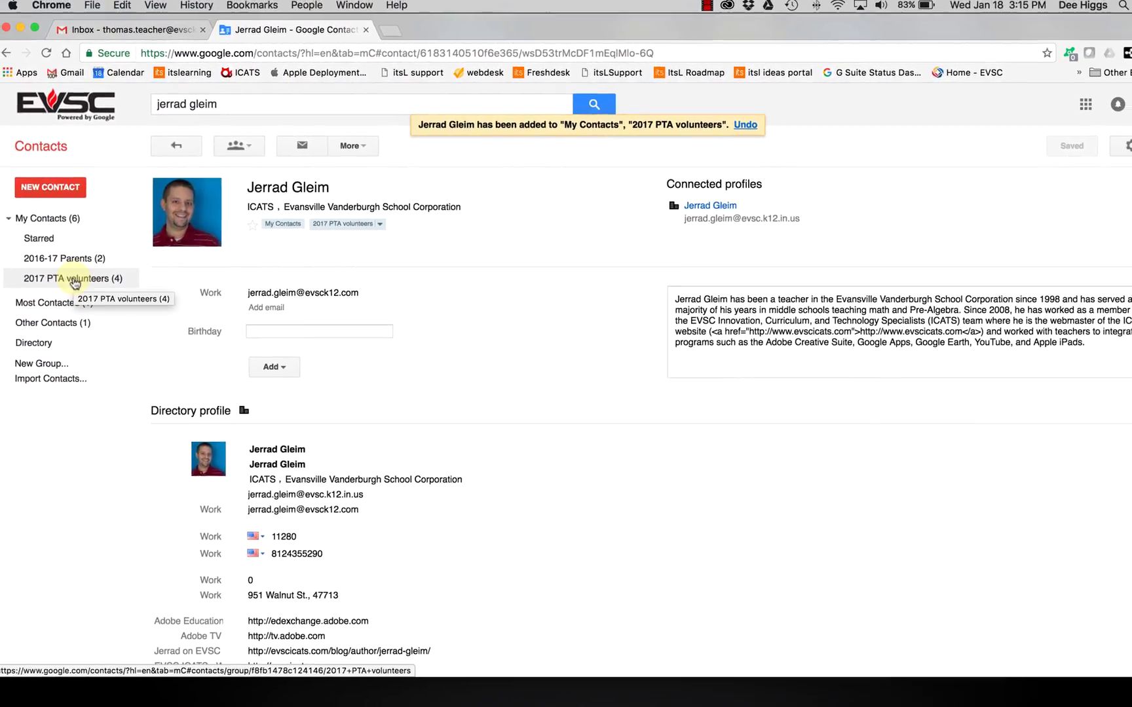
# Check the four members of 2017 PTA volunteers, then return to the Gmail inbox tab
pyautogui.click(95, 268)
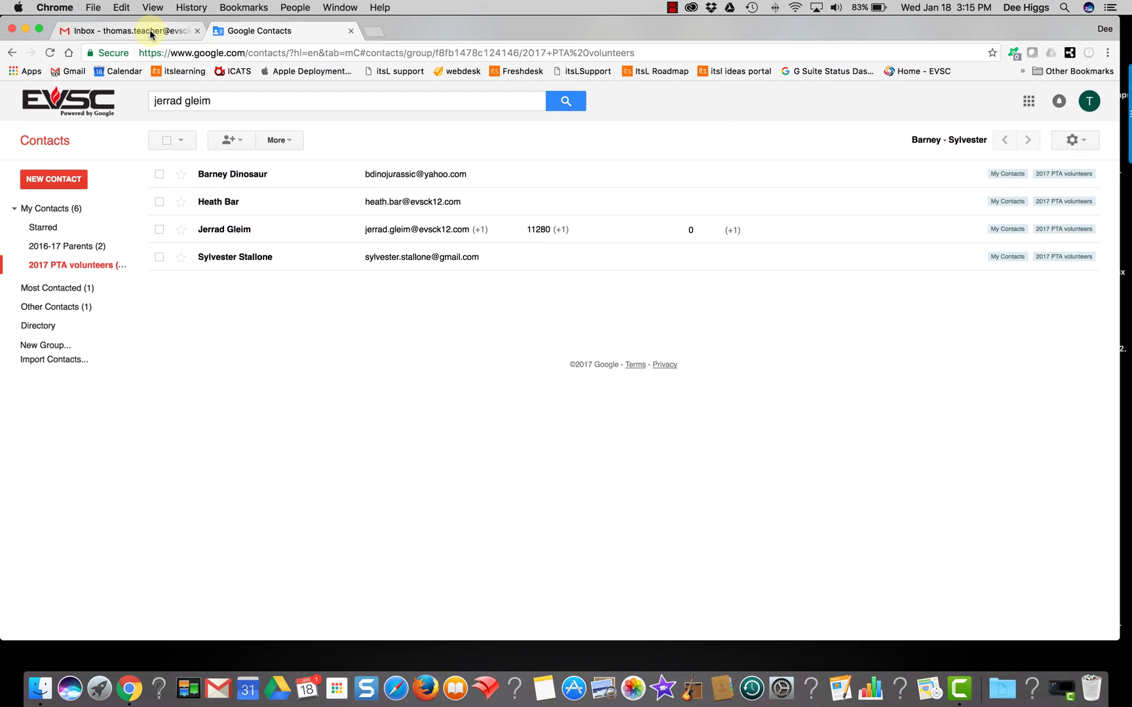
pyautogui.click(137, 30)
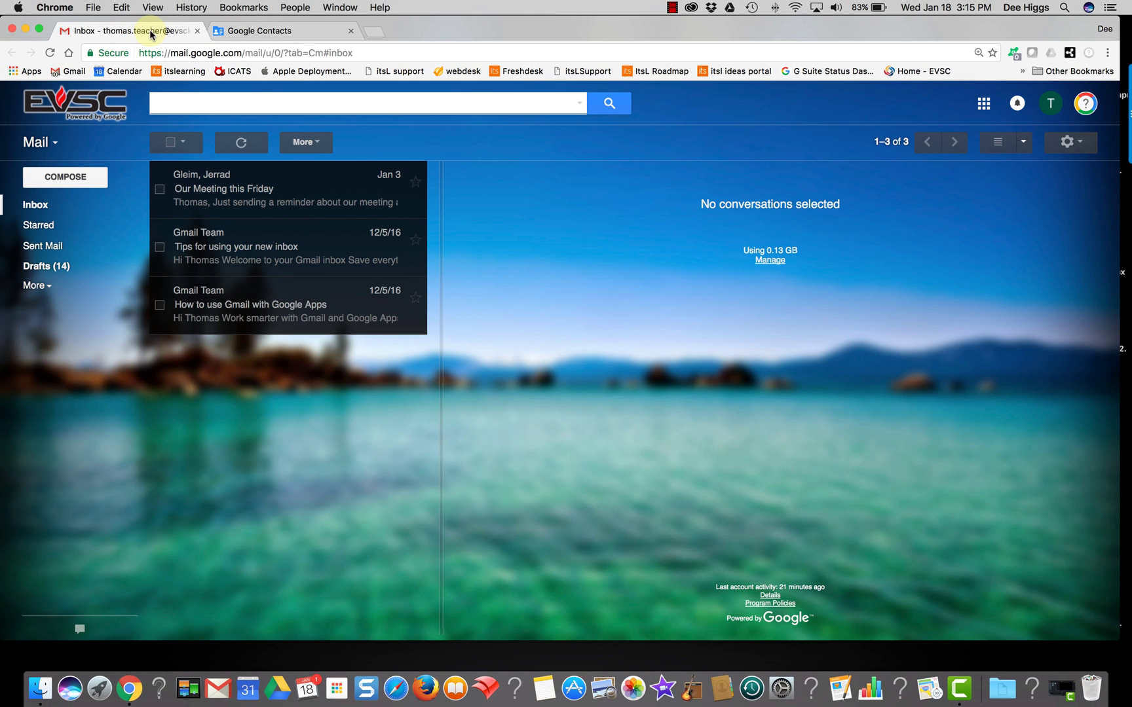
# Compose a new email addressed to the 2017 PTA volunteers group
pyautogui.click(67, 179)
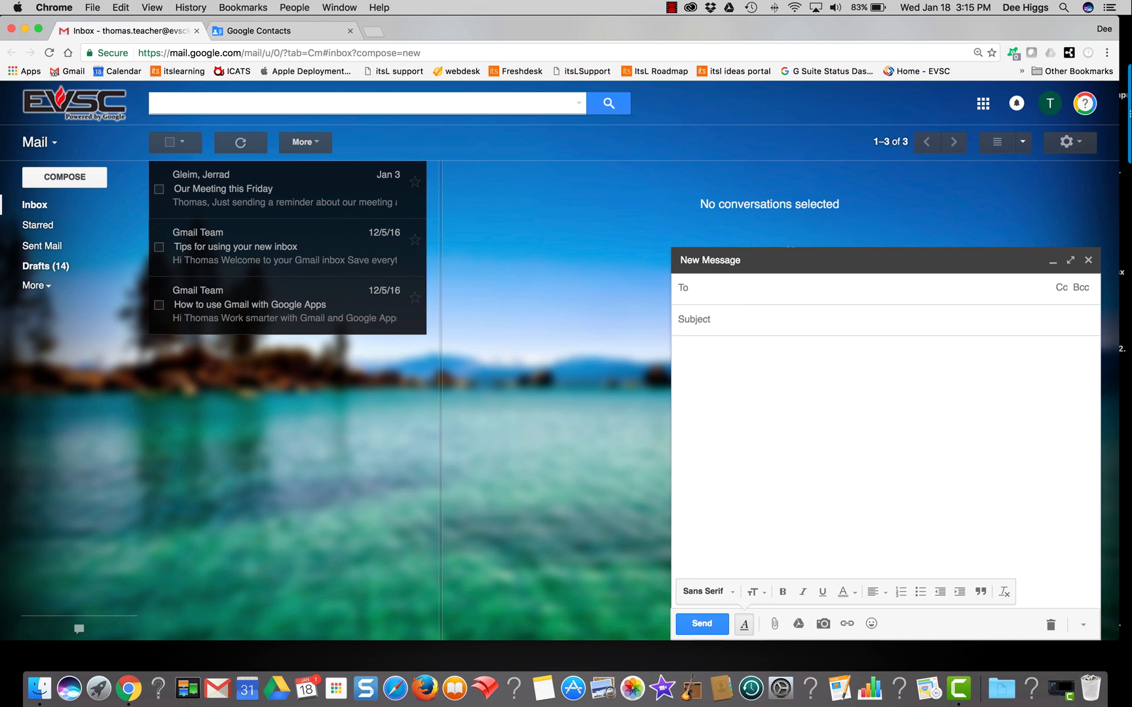
pyautogui.write('2017')
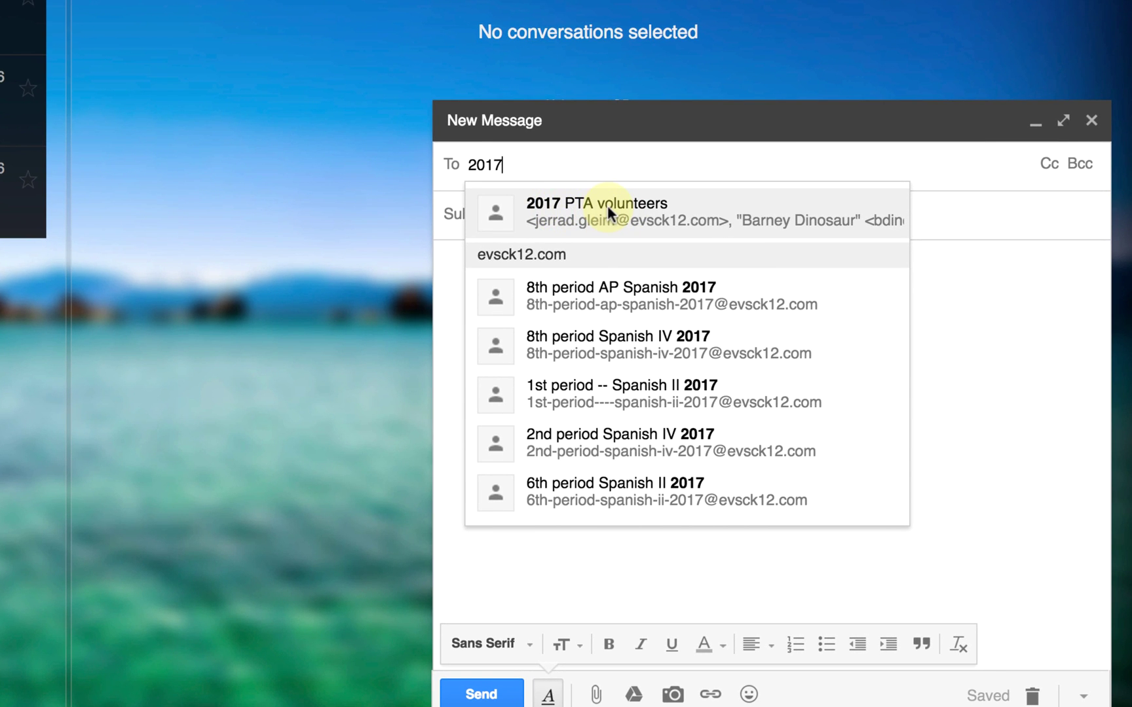
pyautogui.click(607, 205)
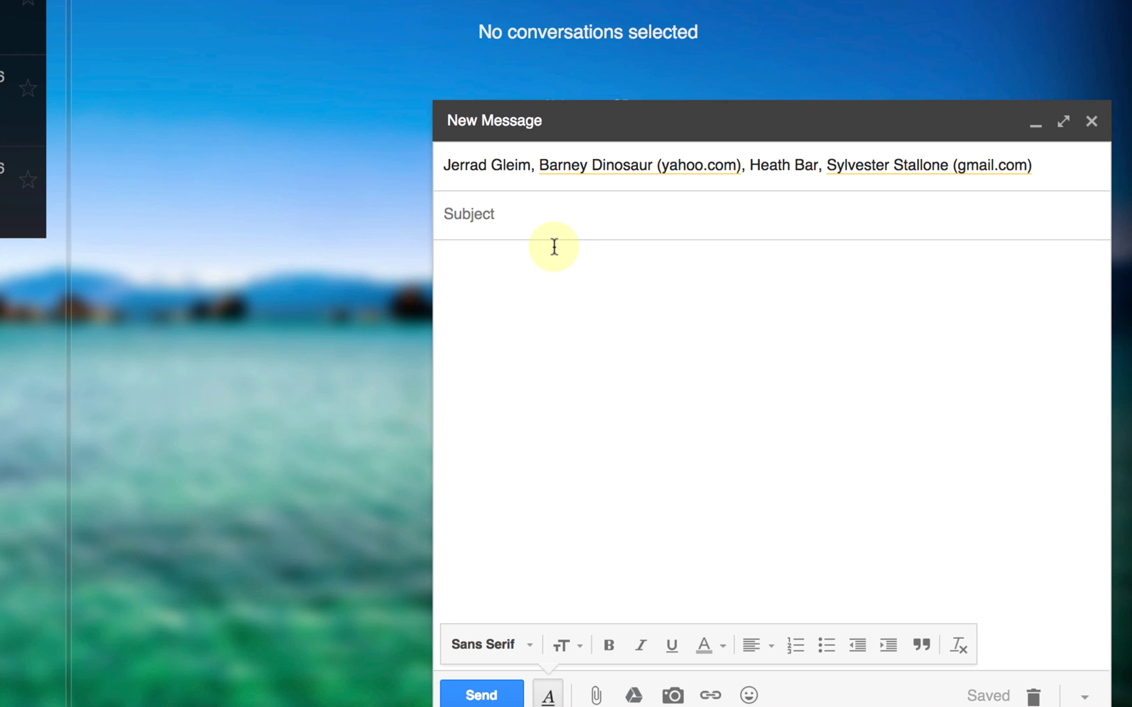
# Give the draft the subject 'meeting' and body text 'kdvlkaddmddaskl', and remove one recipient
pyautogui.write('meeting')
pyautogui.click(550, 268)
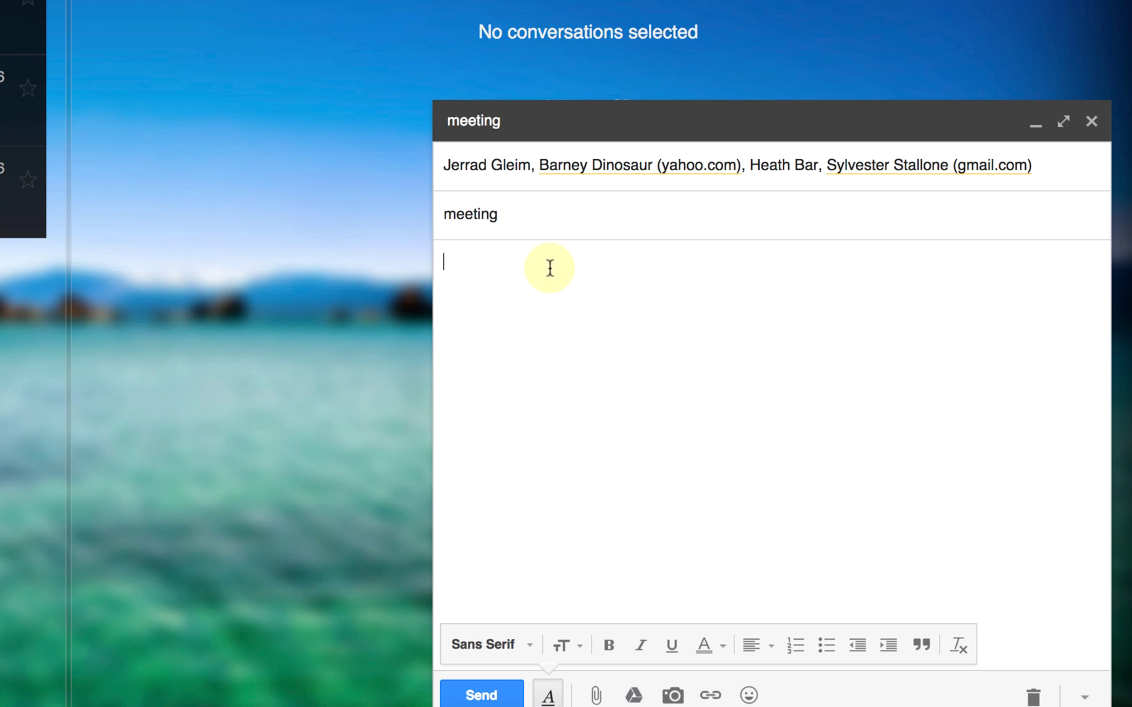
pyautogui.write('kdvlkaddmddaskl')
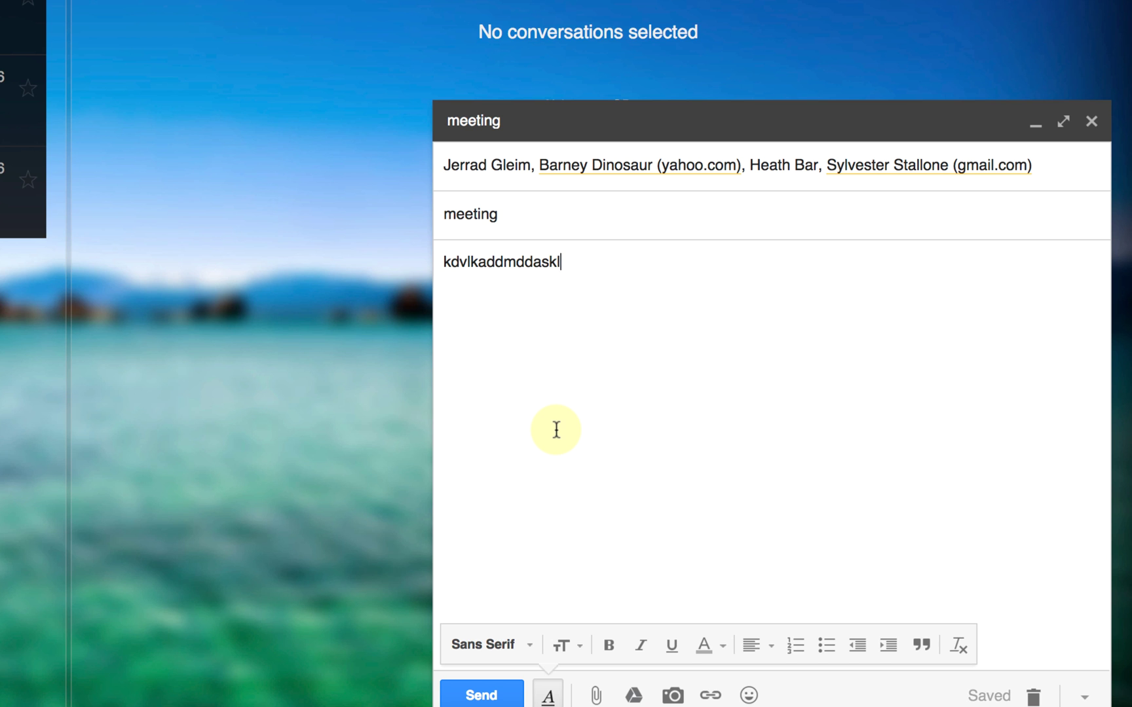
pyautogui.click(1006, 172)
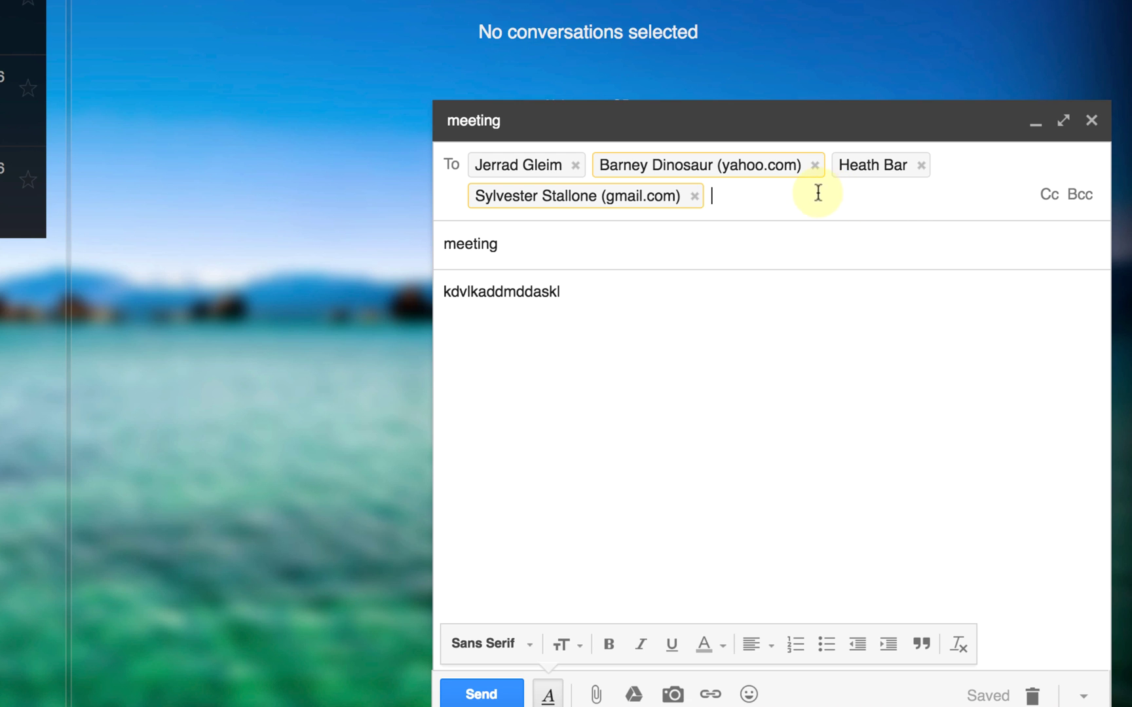
pyautogui.click(921, 166)
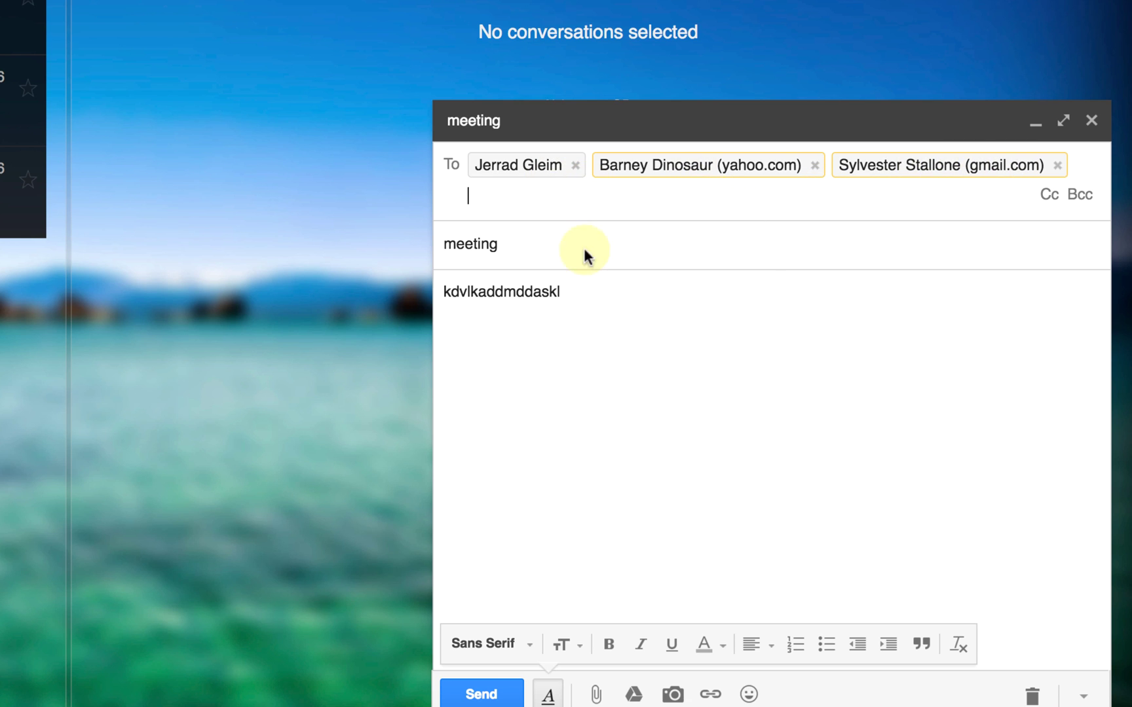